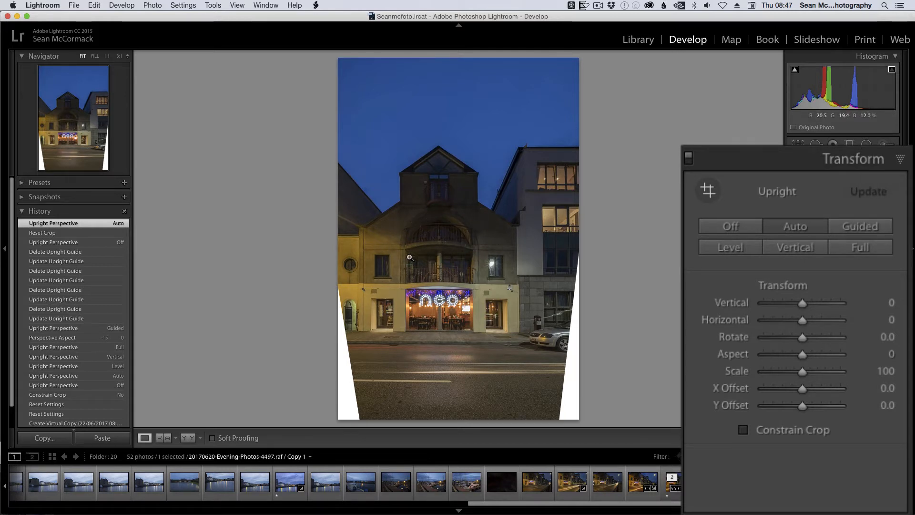
Step: Try the Level, Vertical and Full Upright corrections on the building photo
click(730, 247)
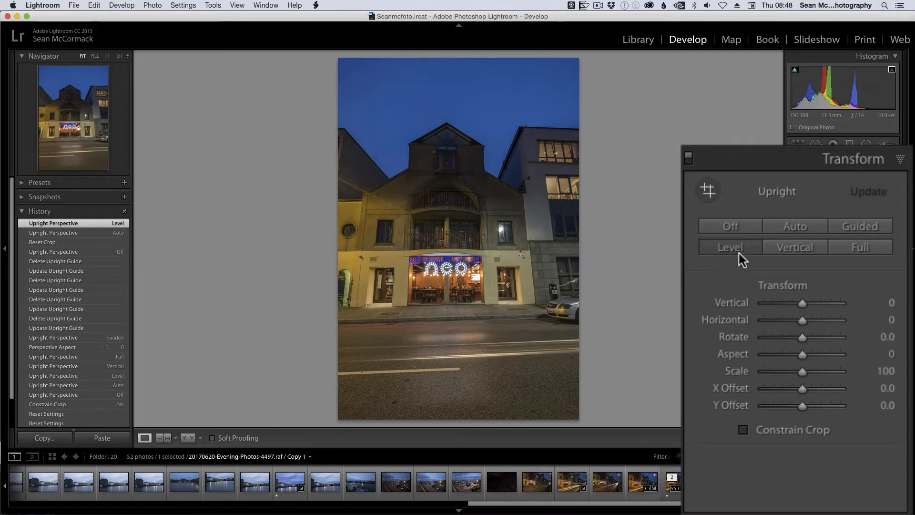
click(794, 248)
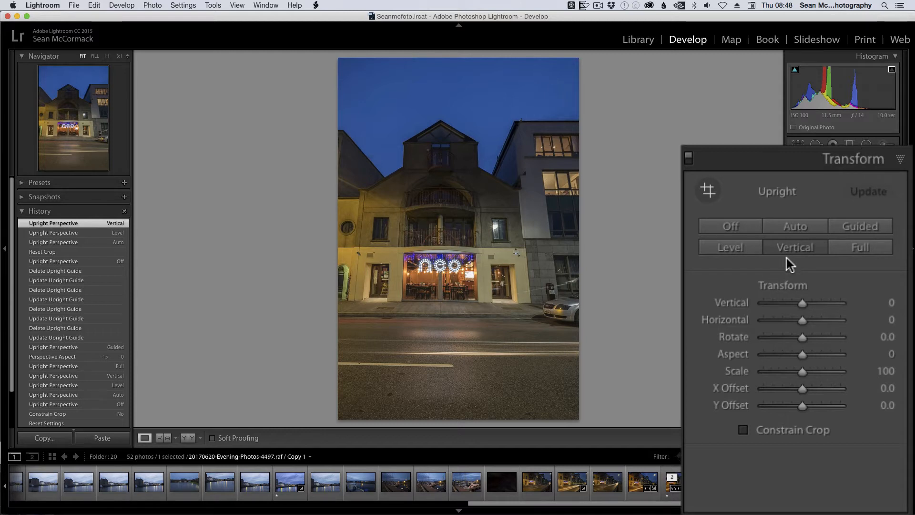
click(857, 252)
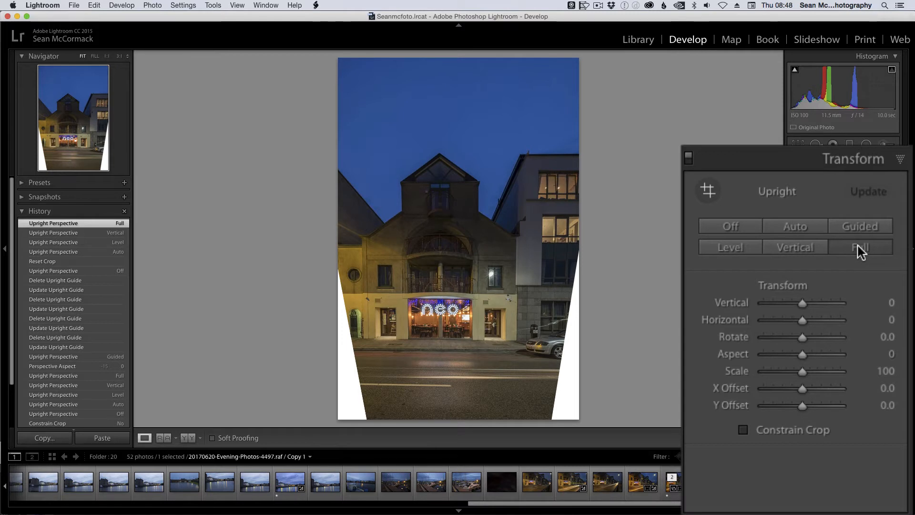
Step: Use Guided Upright with vertical guides along both side edges of the facade and horizontal guides across its eaves and base
click(858, 228)
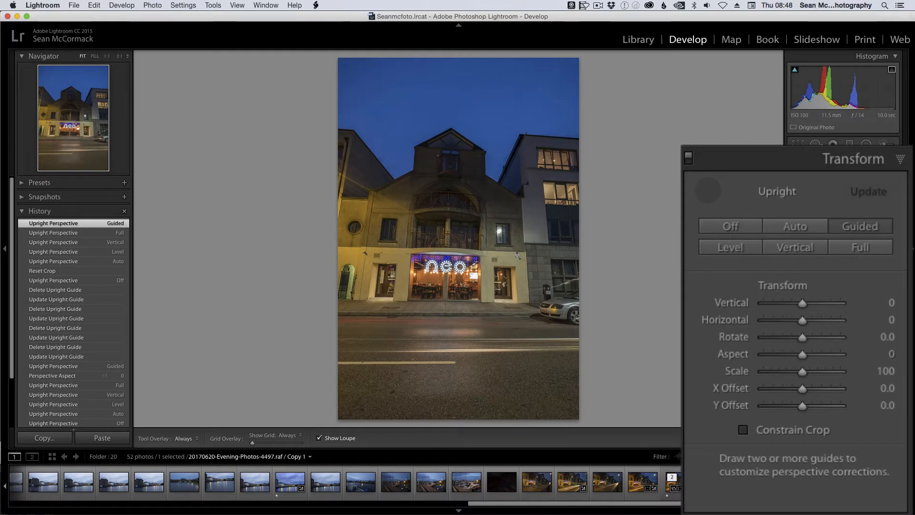
click(709, 194)
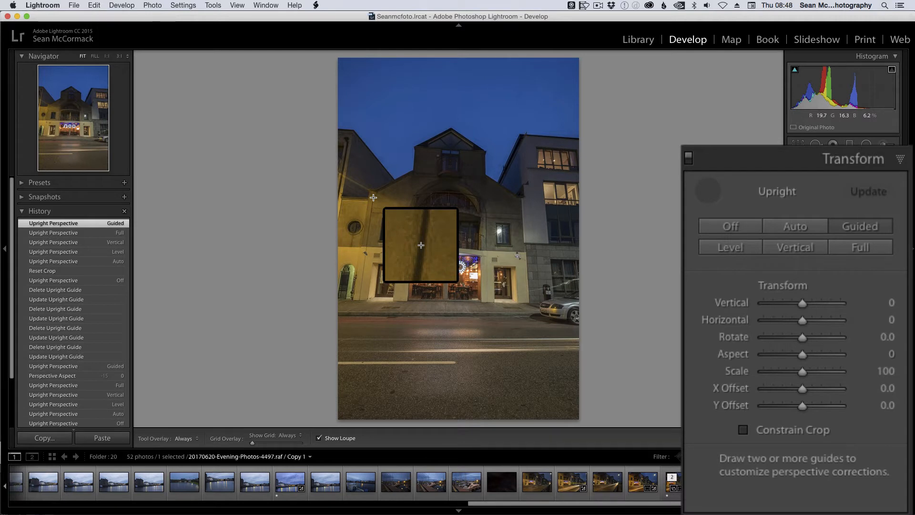
drag(373, 197, 358, 299)
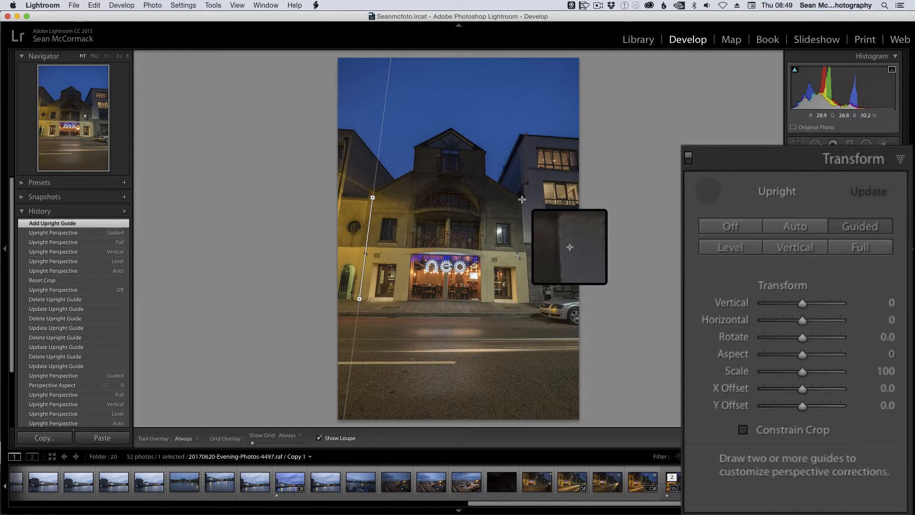
drag(522, 199, 498, 330)
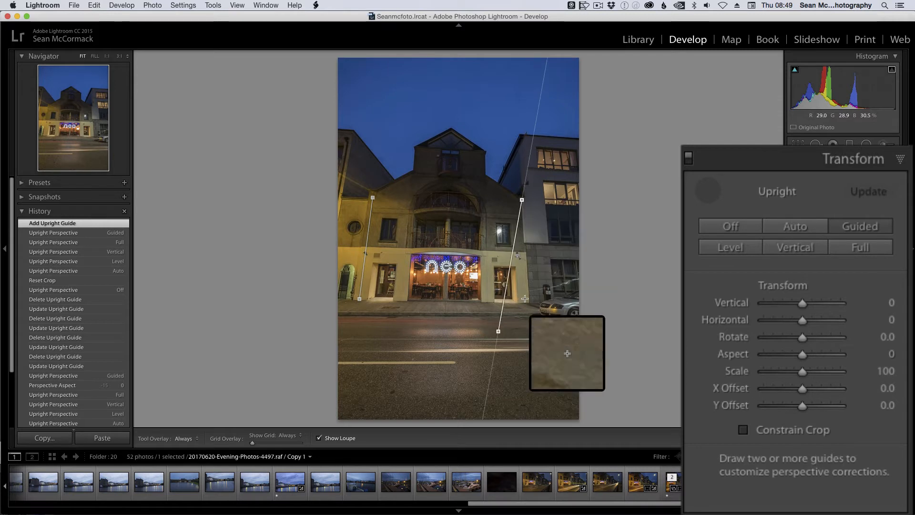
mouse_move(524, 299)
mouse_down()
mouse_move(515, 301)
mouse_move(538, 291)
mouse_up()
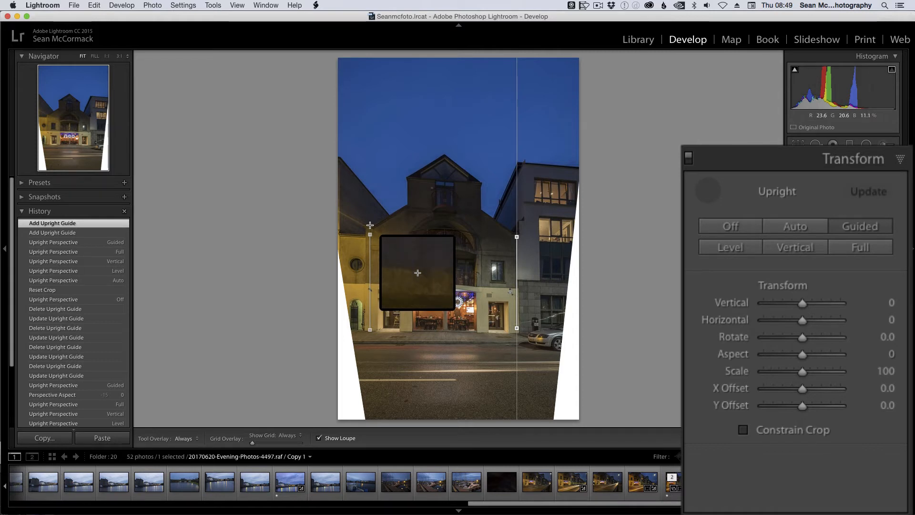
drag(369, 225, 513, 232)
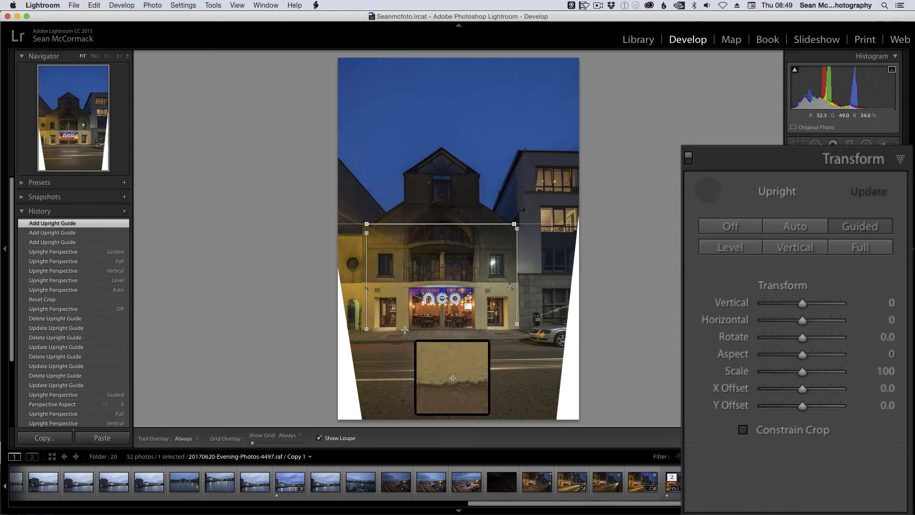
drag(404, 329, 476, 330)
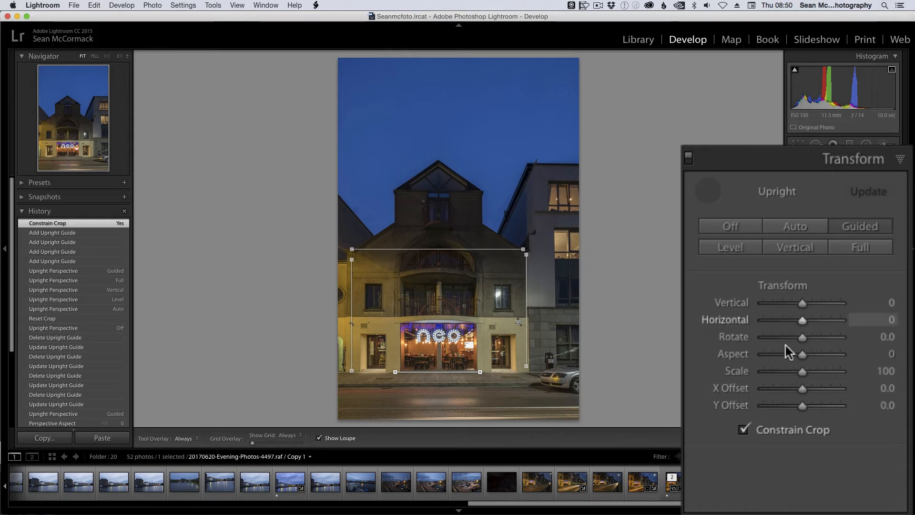
Step: Enable Constrain Crop and set the transform's Aspect to +18
drag(802, 356, 808, 353)
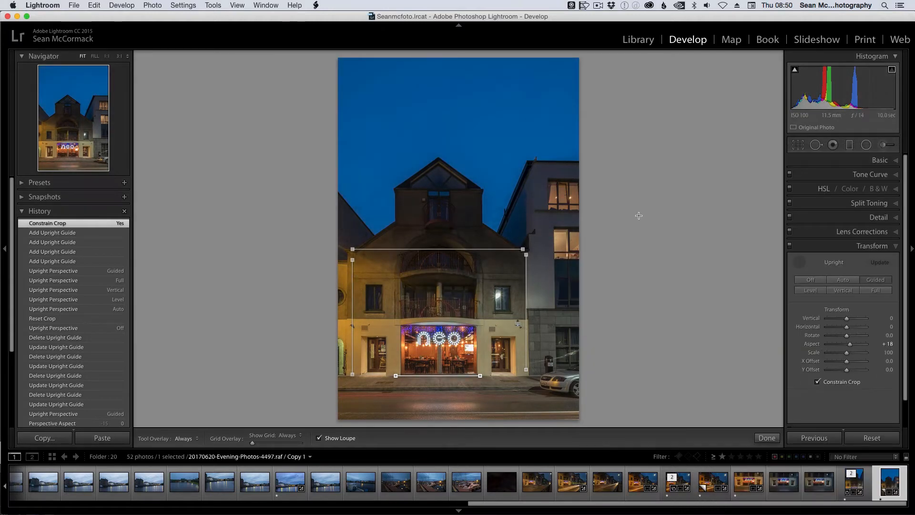
Step: Refine the right vertical guide at 1:1 magnification so its lower end follows the facade's edge
click(107, 56)
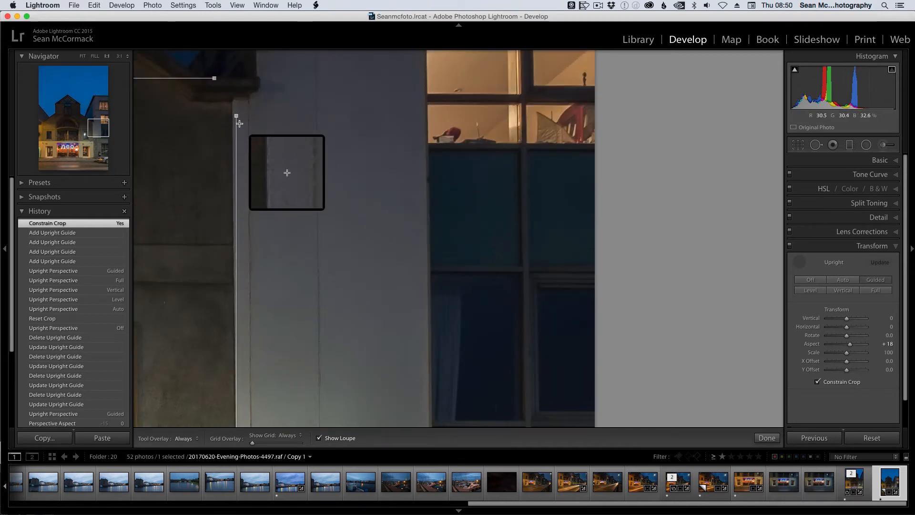
drag(237, 118, 233, 118)
drag(274, 280, 307, 45)
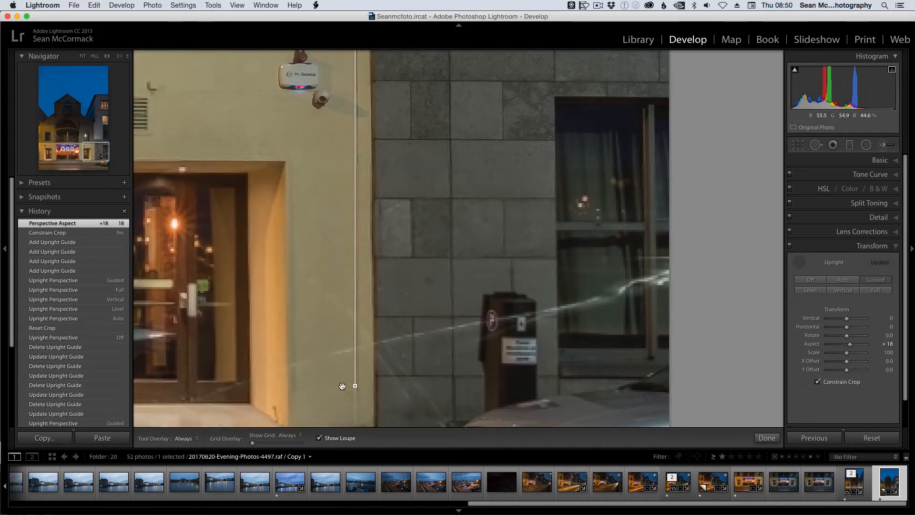
drag(355, 385, 358, 382)
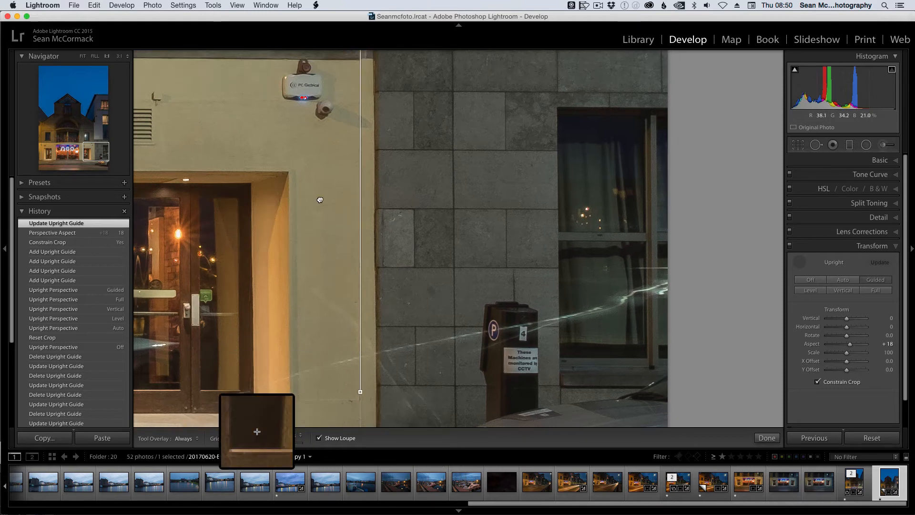
Step: Fine-tune the right end of the horizontal guide along the base of the facade
scroll(329, 200, down, 10)
scroll(329, 200, left, 7)
drag(364, 157, 643, 245)
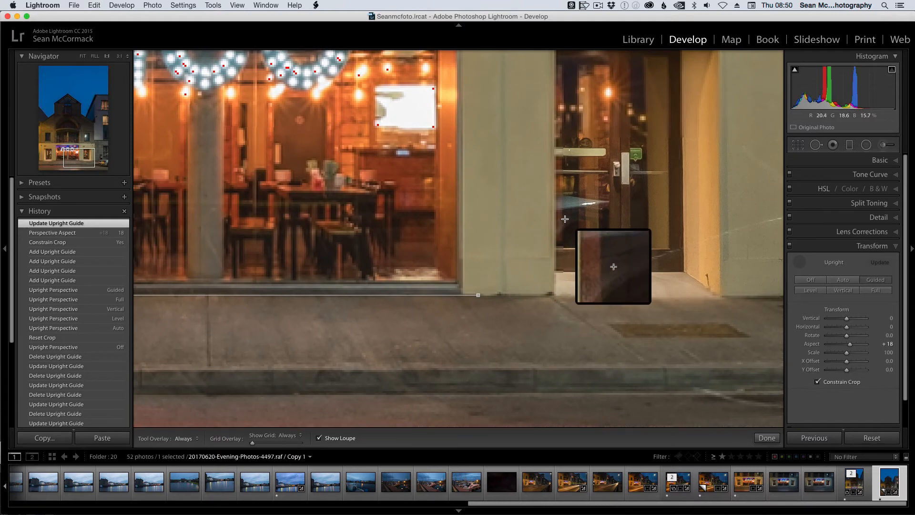
click(478, 295)
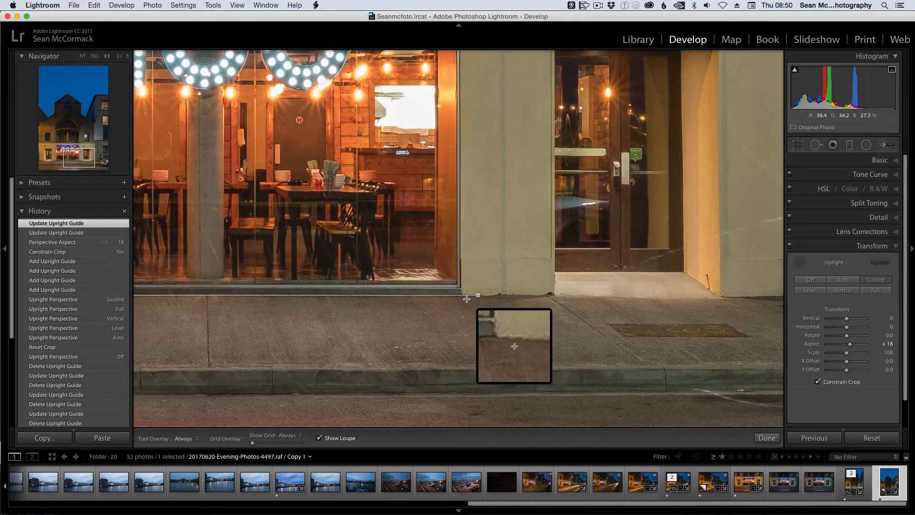
Step: Check the left ends of the guides and align the left vertical guide's upper end with the groove in the wall
drag(249, 331, 725, 306)
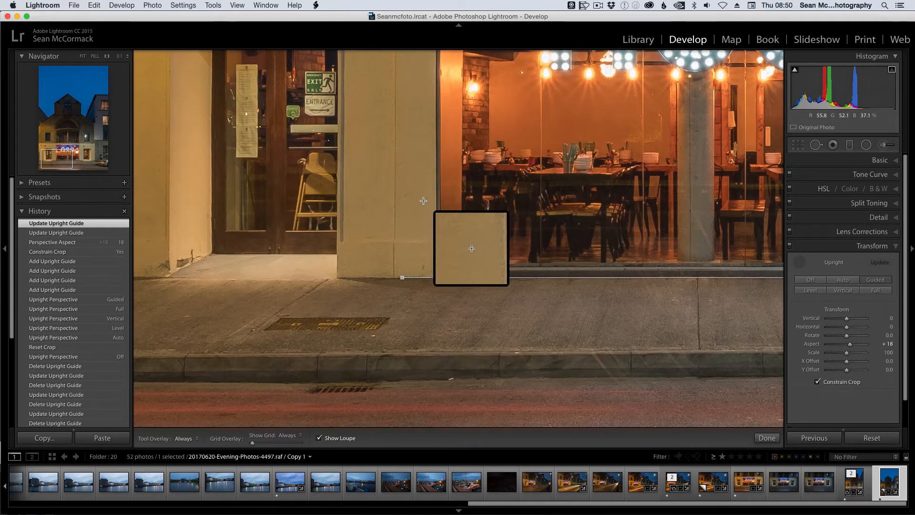
drag(210, 200, 564, 219)
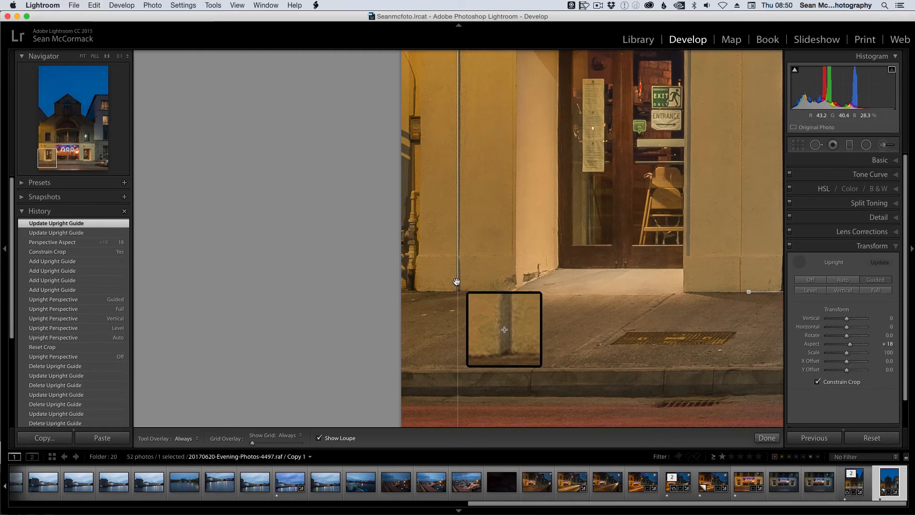
drag(456, 280, 457, 251)
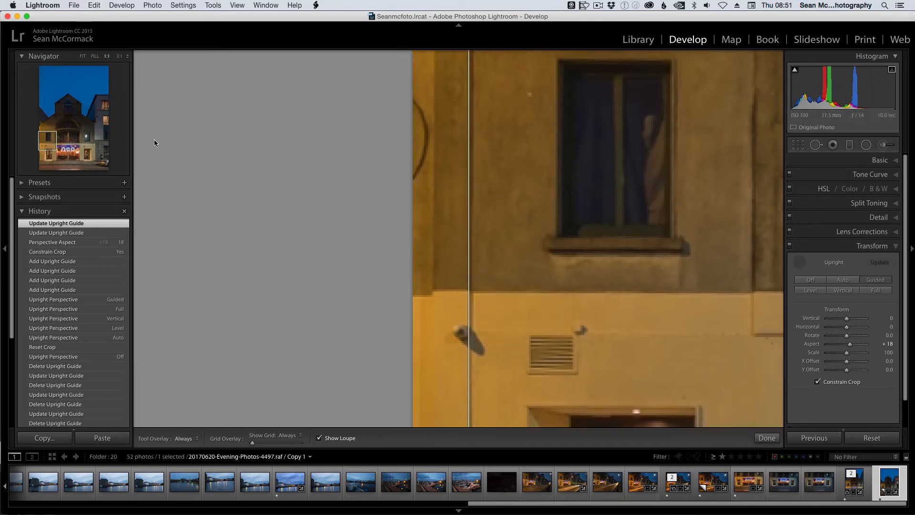
click(46, 128)
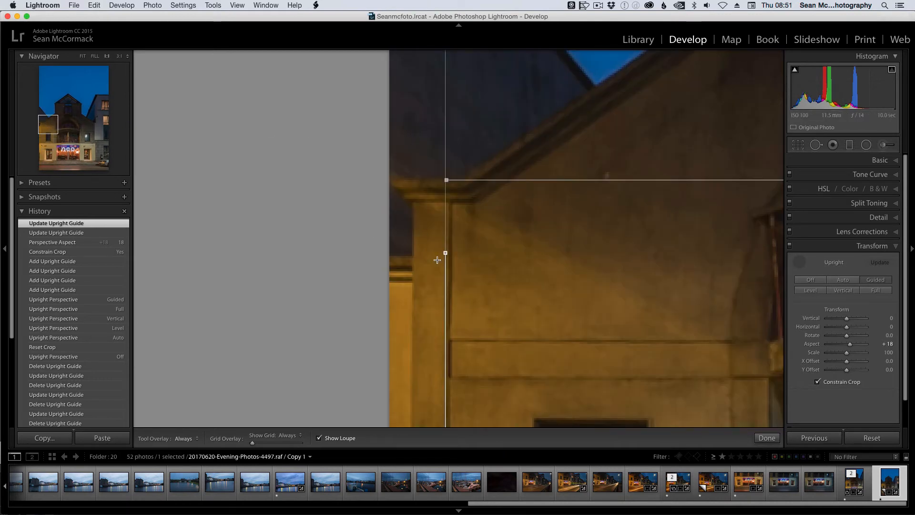
drag(437, 260, 446, 253)
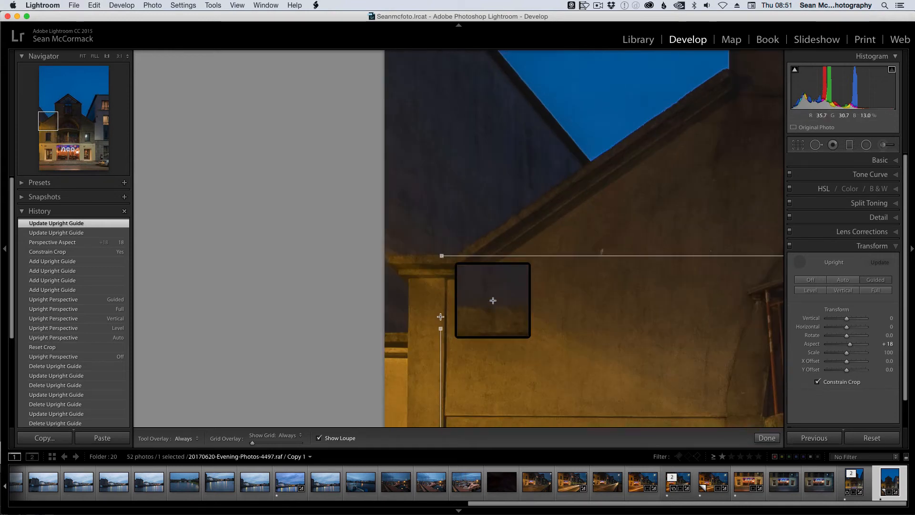
drag(441, 328, 444, 327)
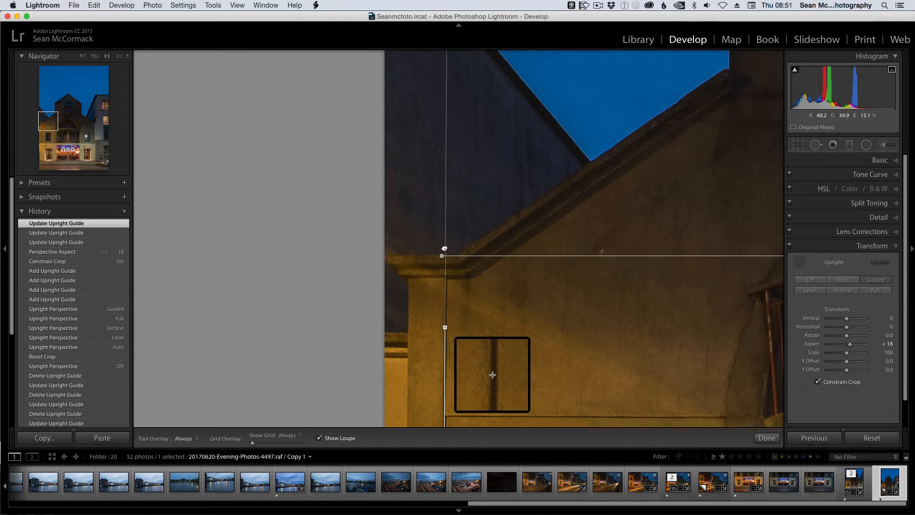
Step: Adjust both ends of the upper horizontal guide to match the eaves, and return to the full photo view
drag(441, 255, 434, 264)
click(84, 120)
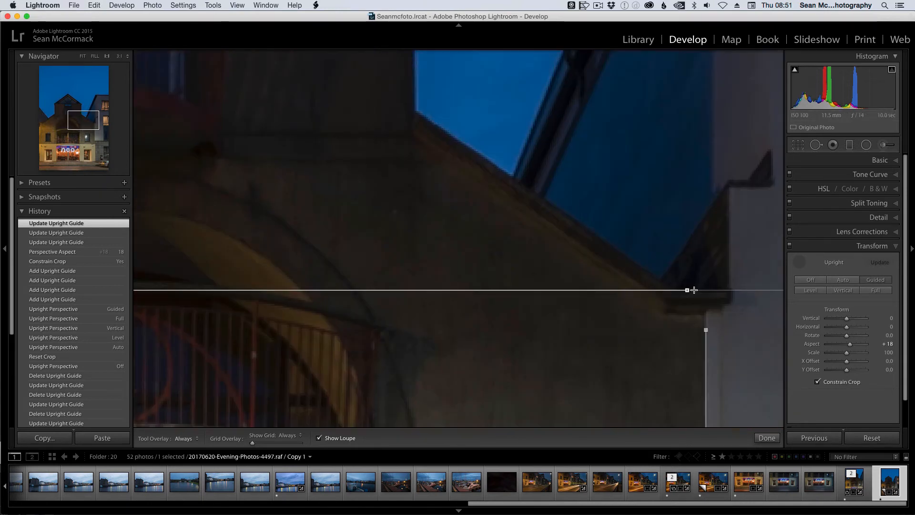
drag(688, 290, 497, 295)
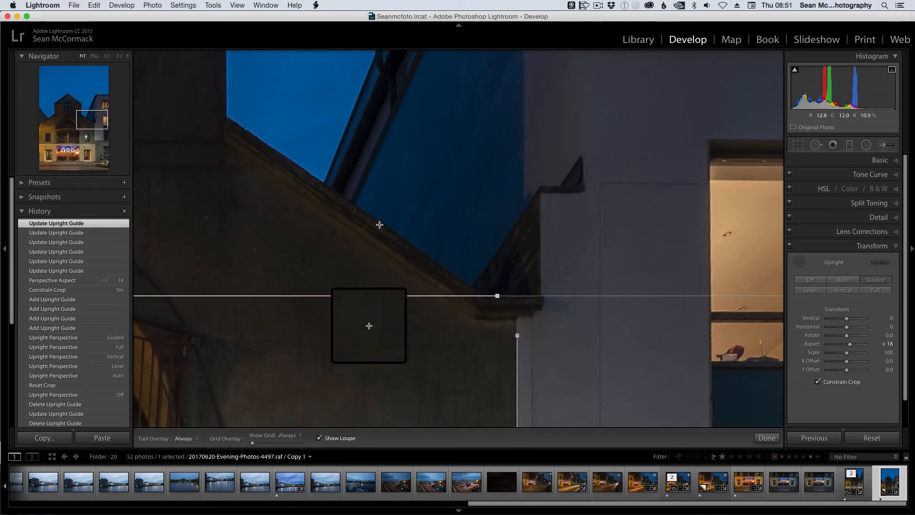
key(z)
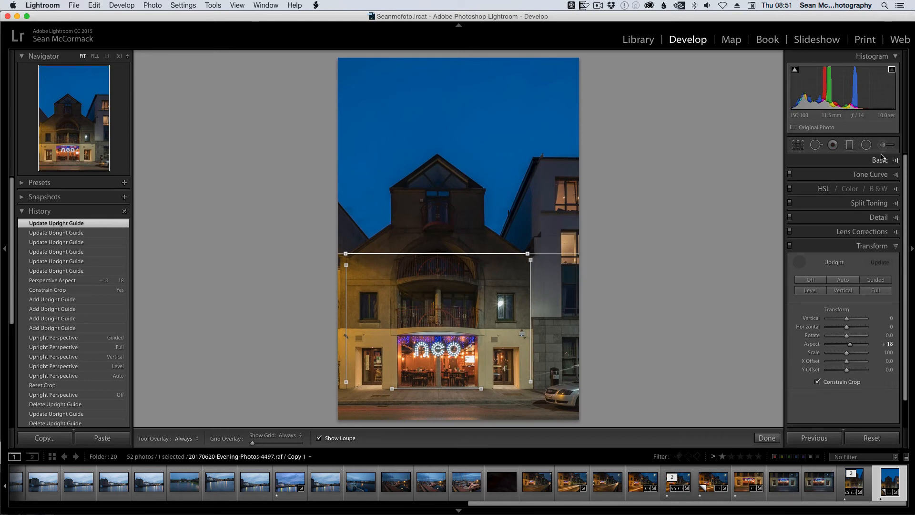
Step: Crop the photo to the 4 x 5 / 8 x 10 aspect, reframing it around the building and its pavement
key(r)
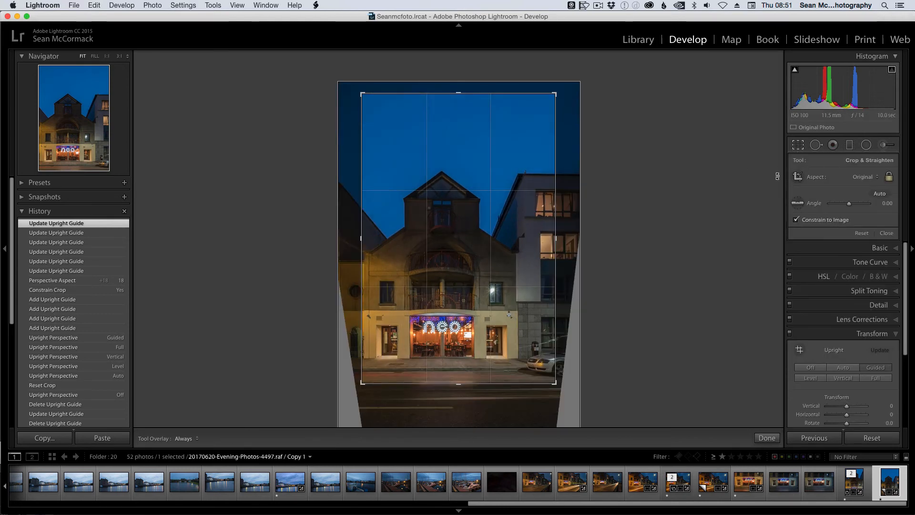
click(865, 177)
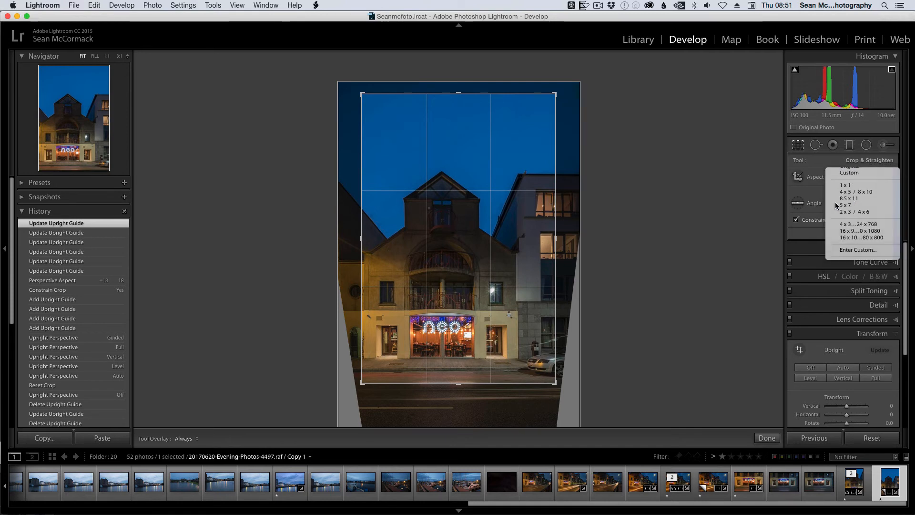
click(852, 192)
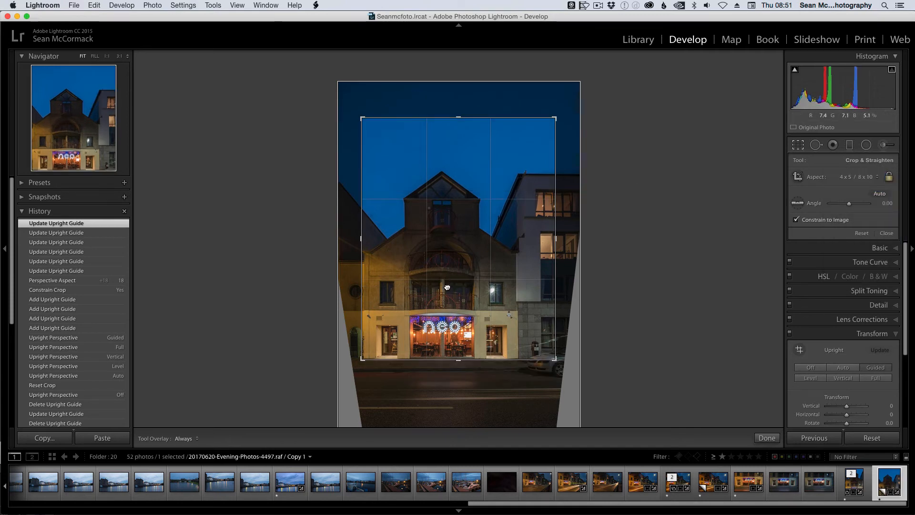
drag(447, 287, 457, 268)
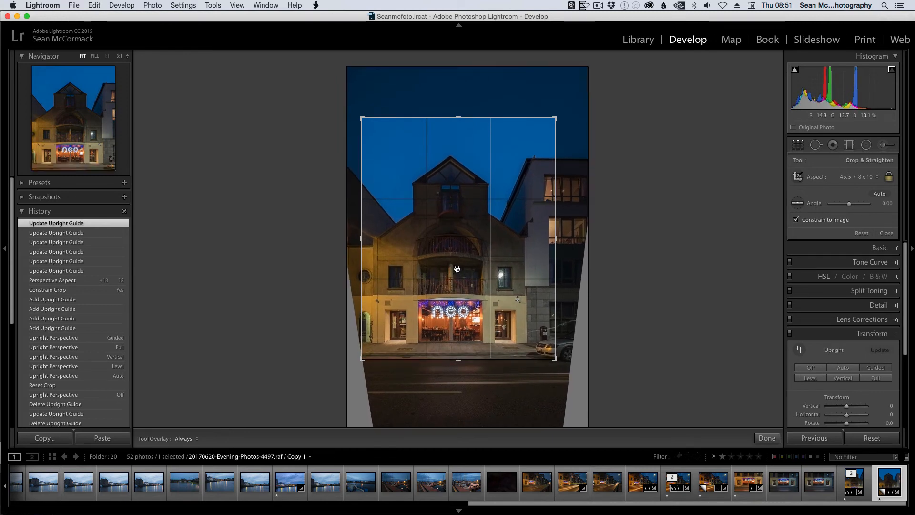
key(Return)
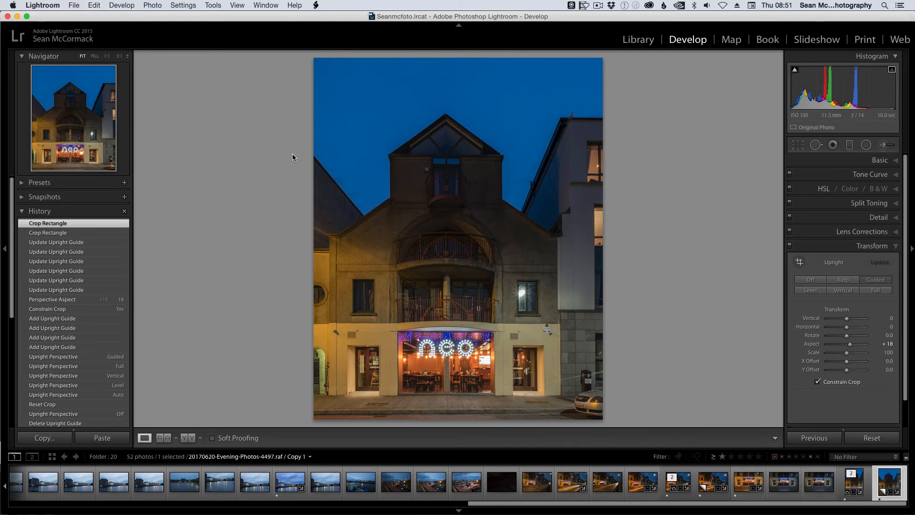
Step: Compare the corrected photo with its before version
key(backslash)
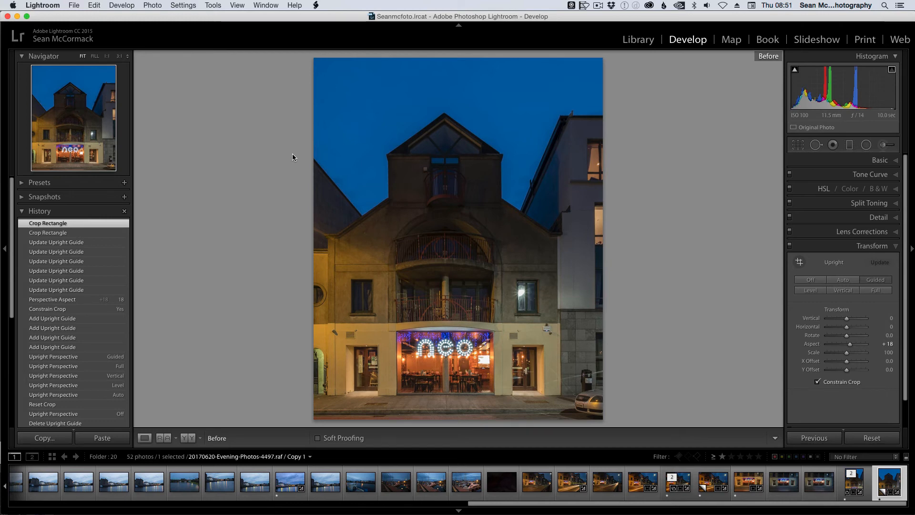
key(y)
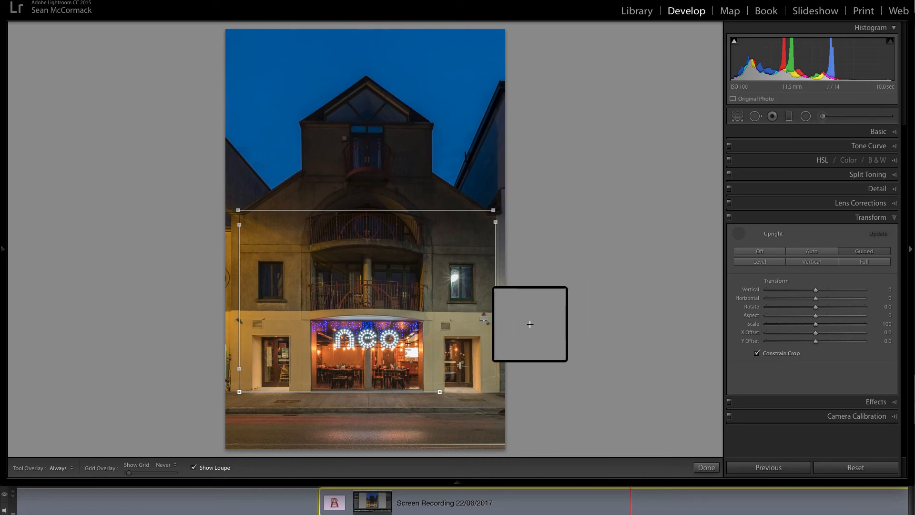
Step: Set the Guided Upright grid overlay to Always and enlarge its grid spacing
click(164, 465)
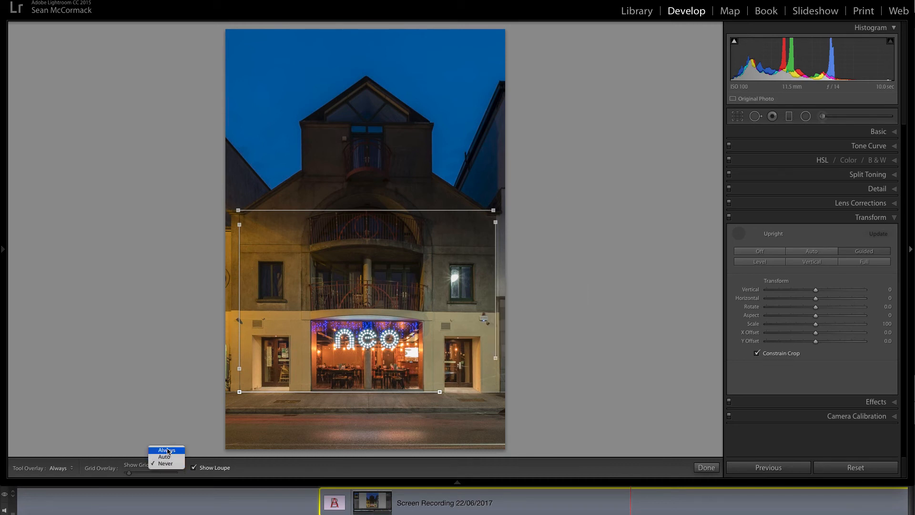
click(162, 450)
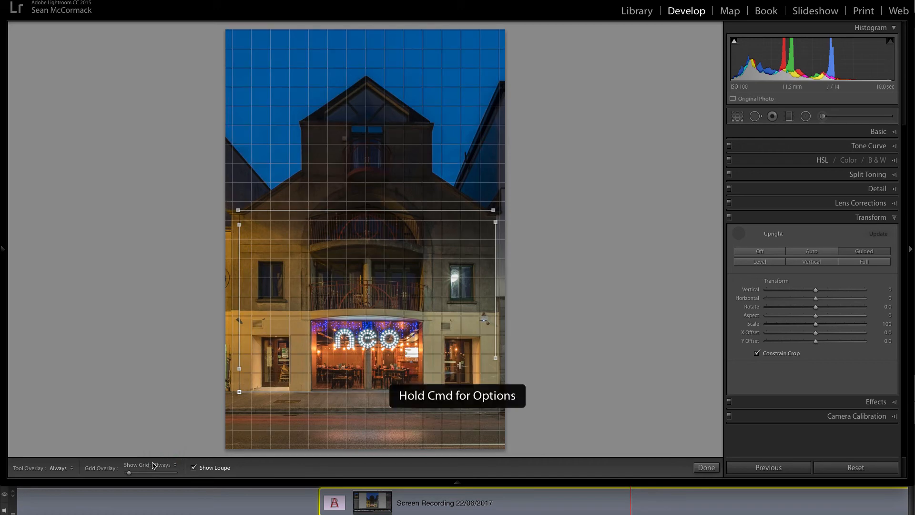
drag(127, 473, 130, 472)
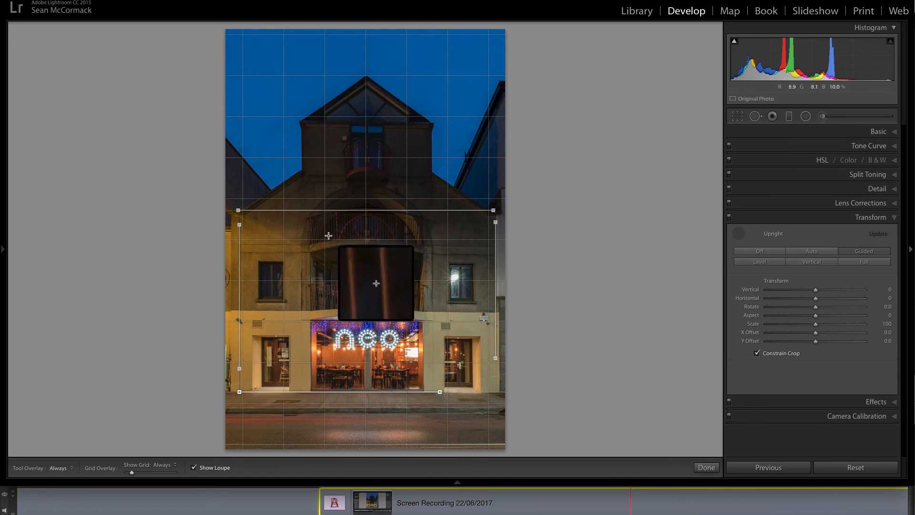
Step: Try the Auto setting for the grid overlay, and finally set it to Never
click(157, 466)
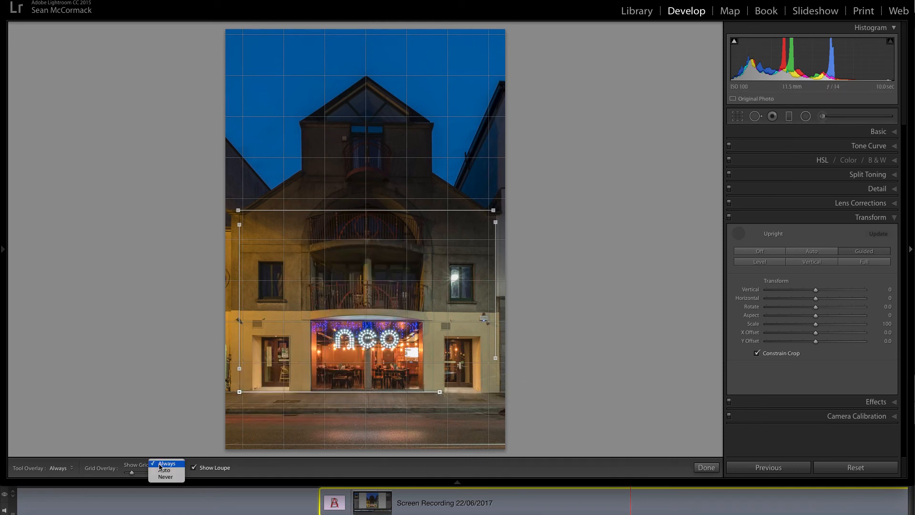
click(162, 471)
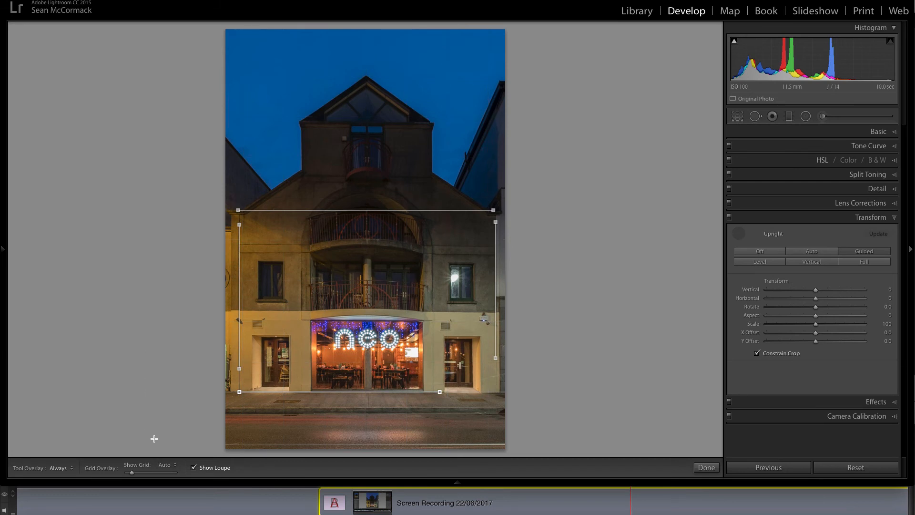
click(160, 465)
click(163, 456)
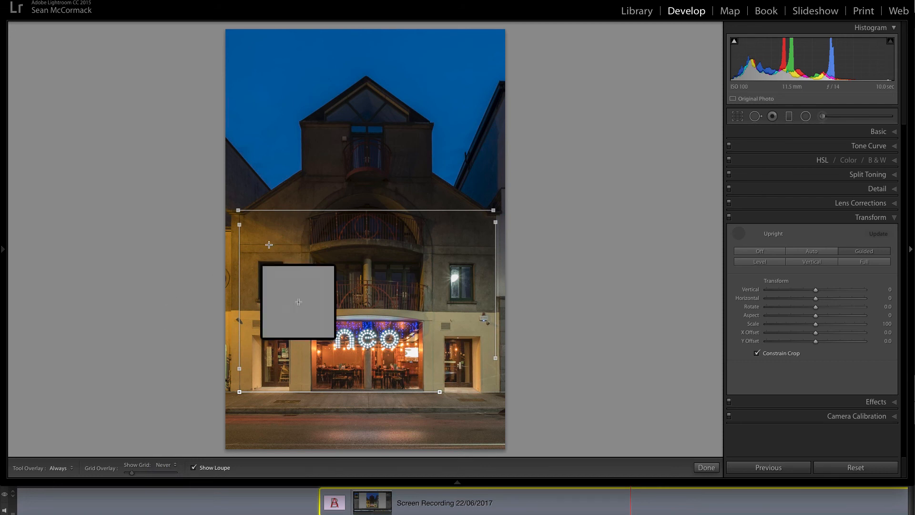
Step: Delete the horizontal guide across the building's eaves
drag(326, 210, 324, 207)
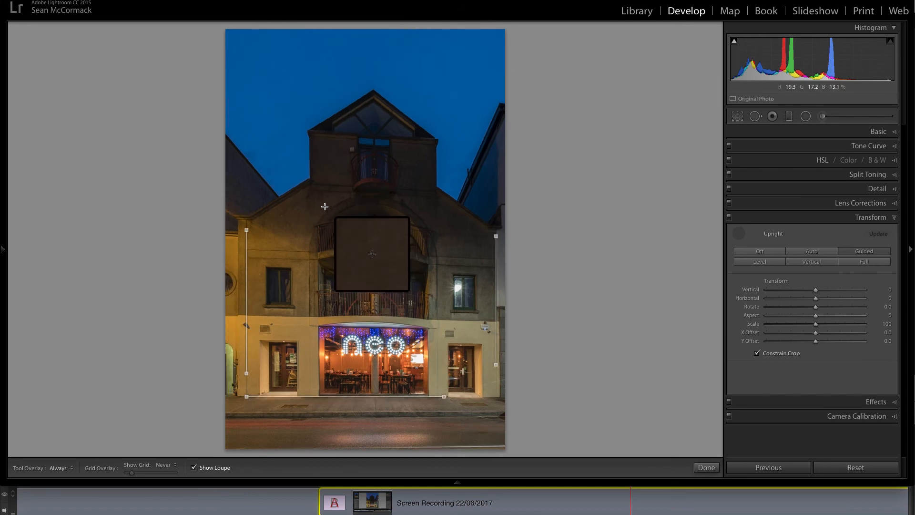